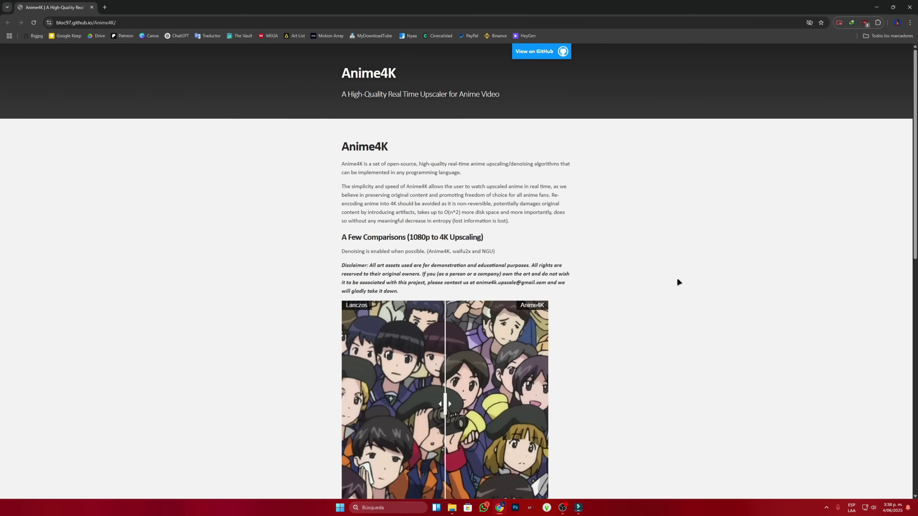
Step: Examine the Lanczos, waifu2x and NGU comparisons on the Anime4K page, shifting the divider of the Lanczos comparison
{"action": "key", "text": "ctrl+plus"}
{"action": "key", "text": "ctrl+plus"}
{"action": "key", "text": "ctrl+plus"}
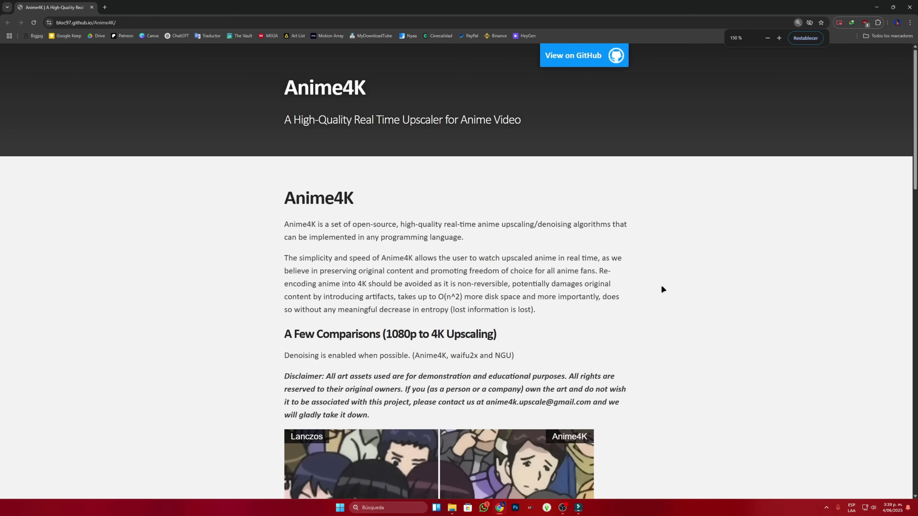
{"action": "scroll", "coordinate": [693, 260], "scroll_direction": "down", "scroll_amount": 5}
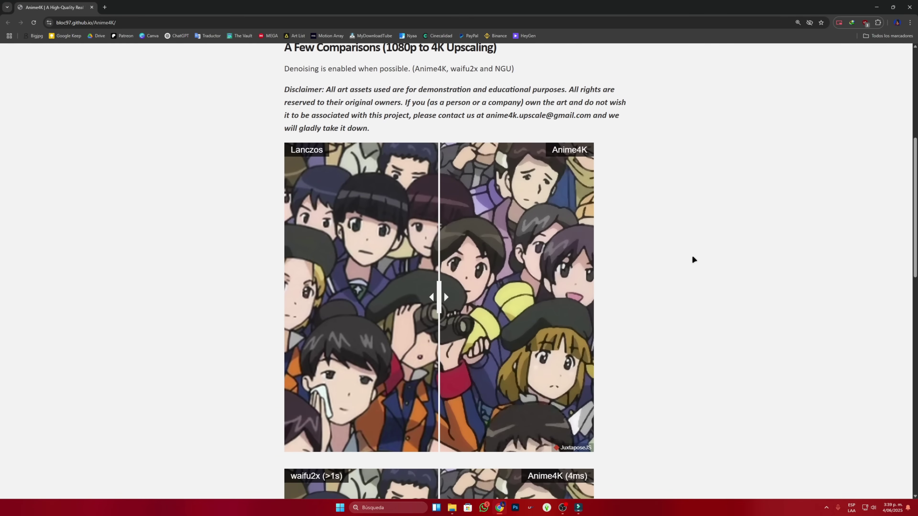
{"action": "scroll", "coordinate": [686, 253], "scroll_direction": "down", "scroll_amount": 8}
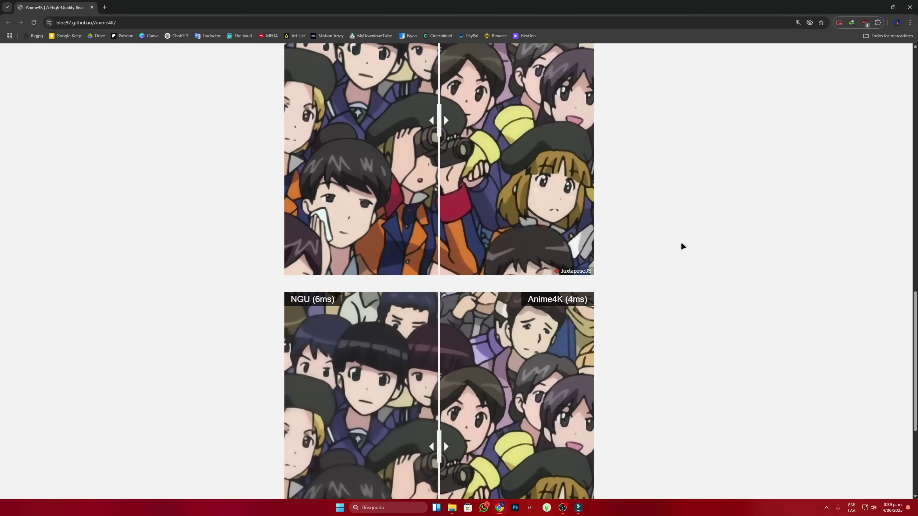
{"action": "scroll", "coordinate": [680, 241], "scroll_direction": "down", "scroll_amount": 4}
{"action": "key", "text": "ctrl+0"}
{"action": "scroll", "coordinate": [699, 242], "scroll_direction": "up", "scroll_amount": 10}
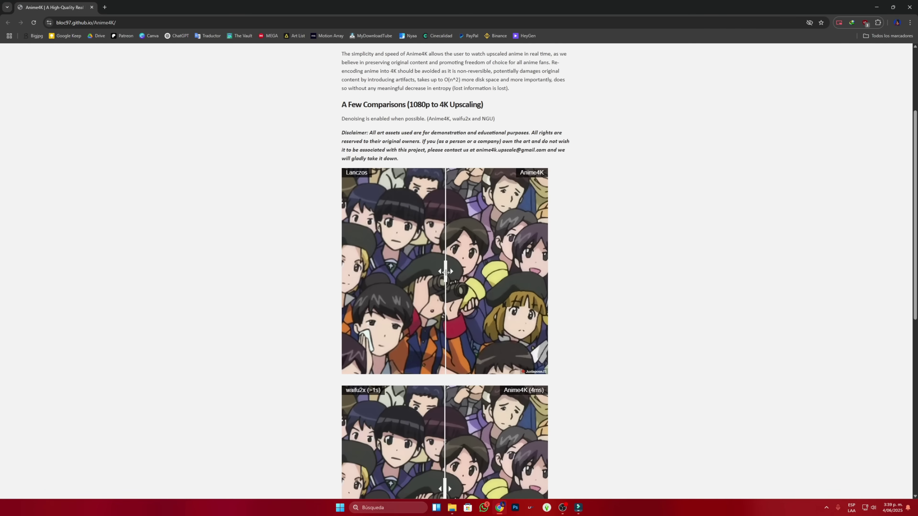
{"action": "left_click_drag", "start_coordinate": [445, 272], "coordinate": [498, 283]}
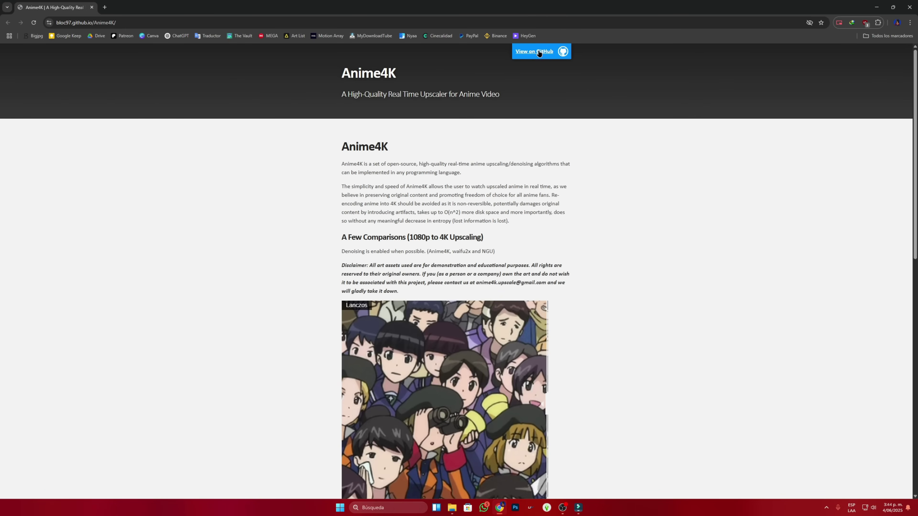
Step: Go to the project's GitHub repository, look through its README, and open the latest release, GLSL (v4.0.1 Stable)
{"action": "left_click", "coordinate": [539, 52]}
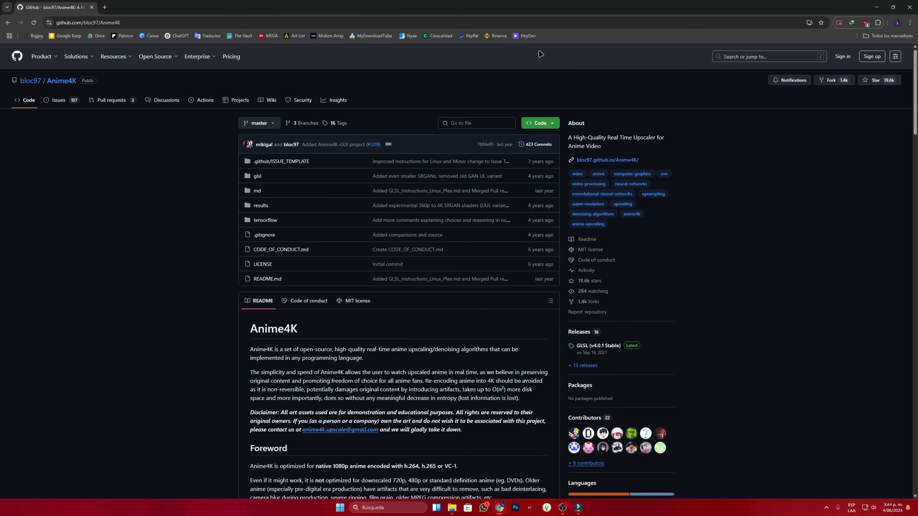
{"action": "scroll", "coordinate": [190, 305], "scroll_direction": "down", "scroll_amount": 7}
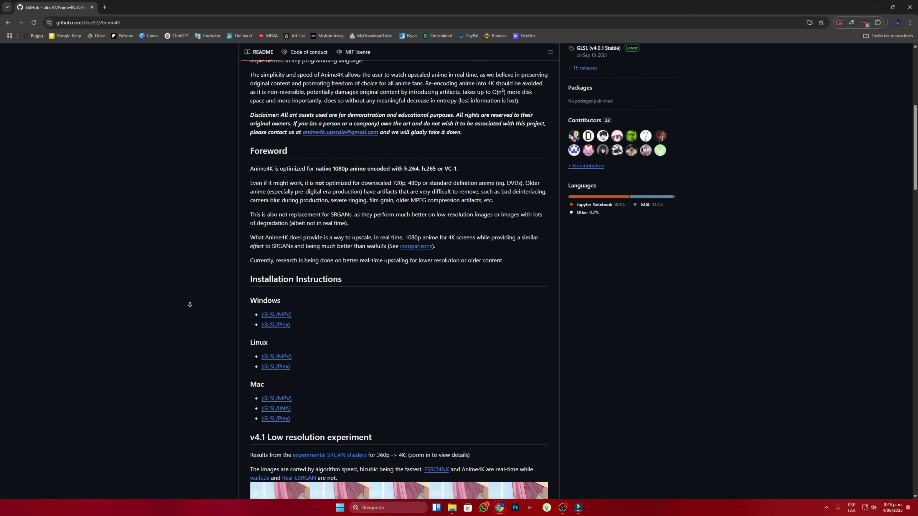
{"action": "scroll", "coordinate": [190, 305], "scroll_direction": "down", "scroll_amount": 11}
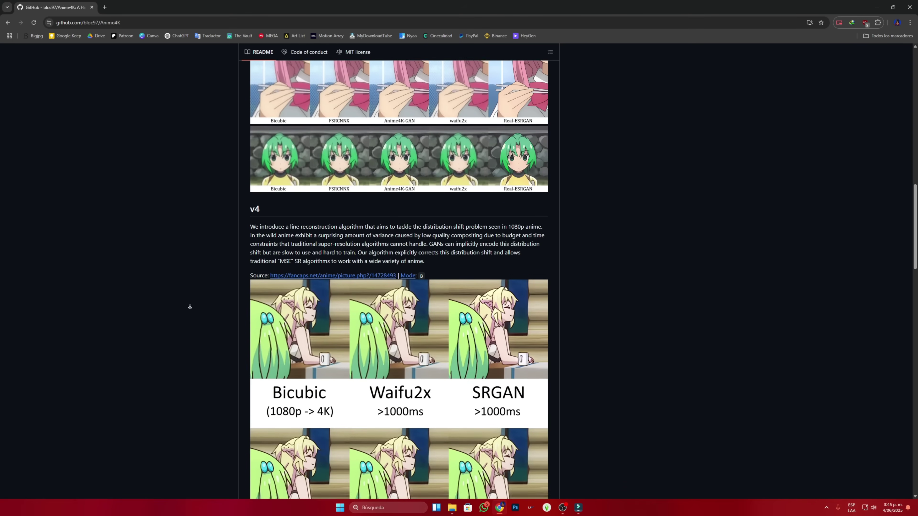
{"action": "scroll", "coordinate": [190, 307], "scroll_direction": "down", "scroll_amount": 13}
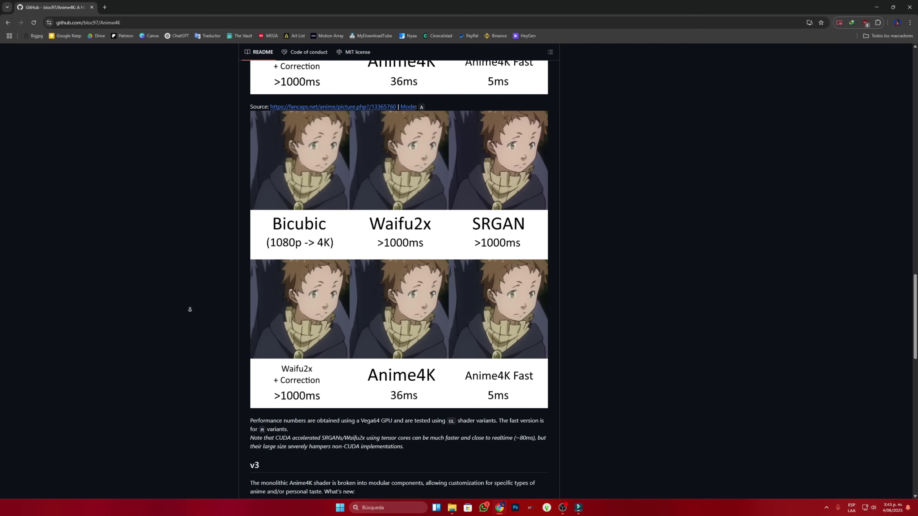
{"action": "scroll", "coordinate": [190, 310], "scroll_direction": "down", "scroll_amount": 5}
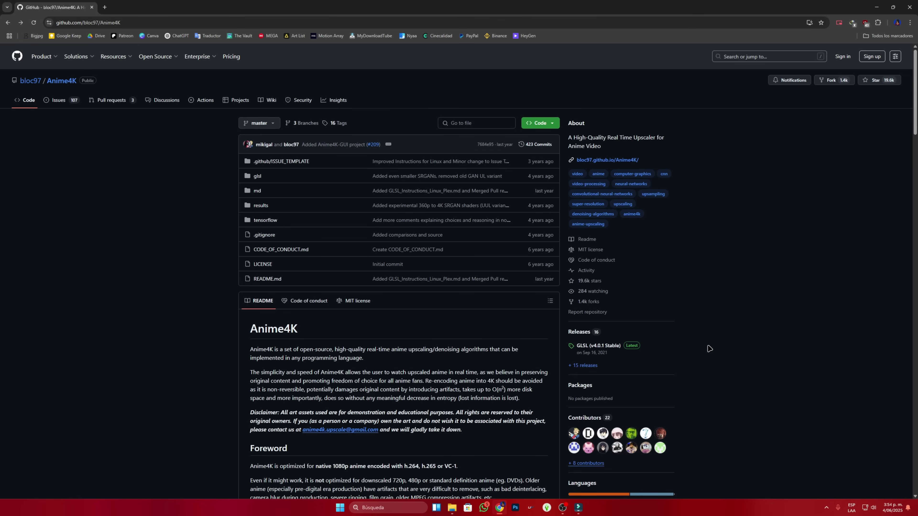
{"action": "left_click", "coordinate": [600, 347]}
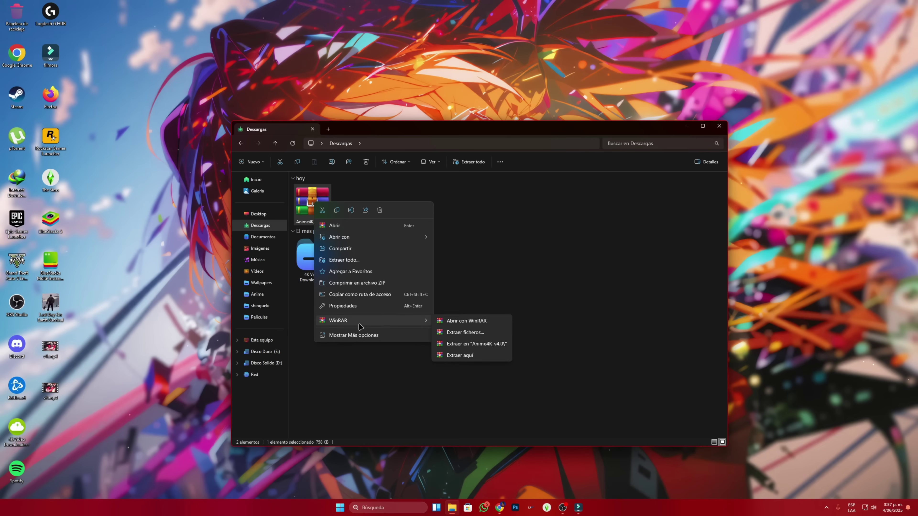
Step: Extract the downloaded Anime4K_v4.0 archive into its own folder in Descargas and open that folder
{"action": "left_click", "coordinate": [470, 345]}
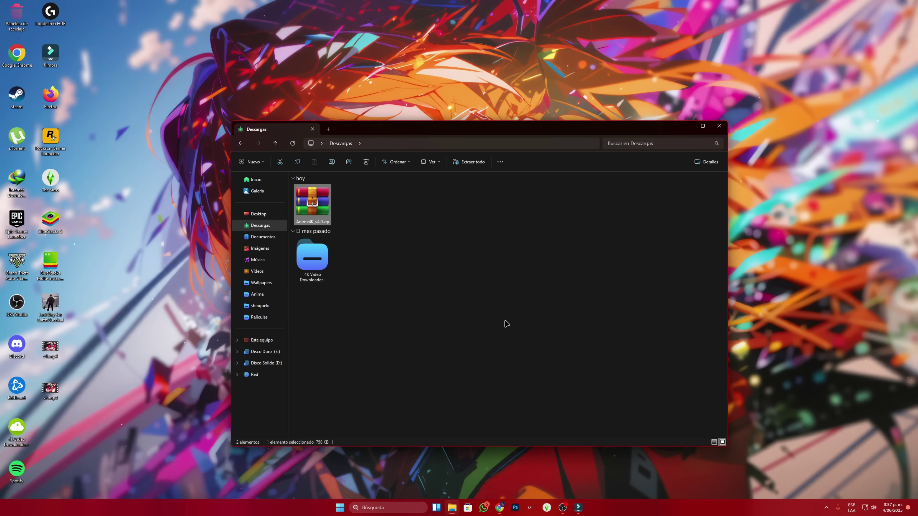
{"action": "double_click", "coordinate": [351, 204]}
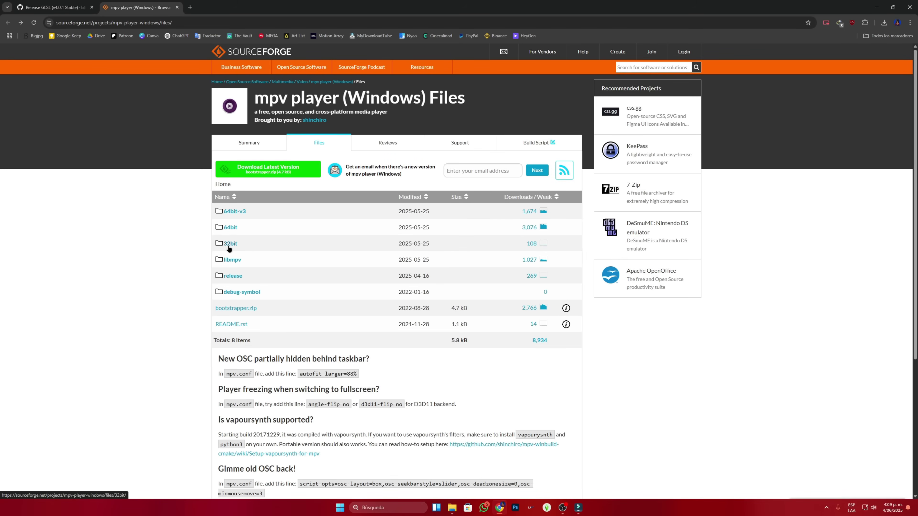
{"action": "left_click", "coordinate": [233, 228]}
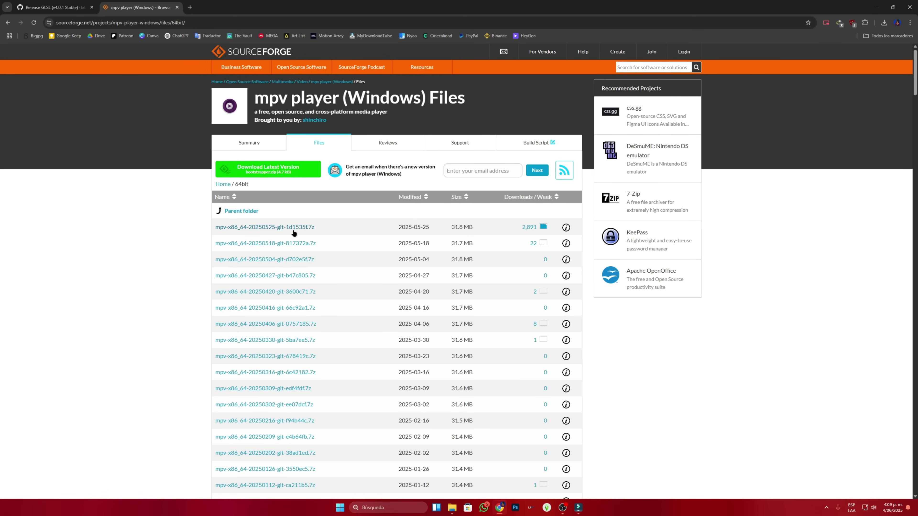
{"action": "left_click", "coordinate": [300, 227]}
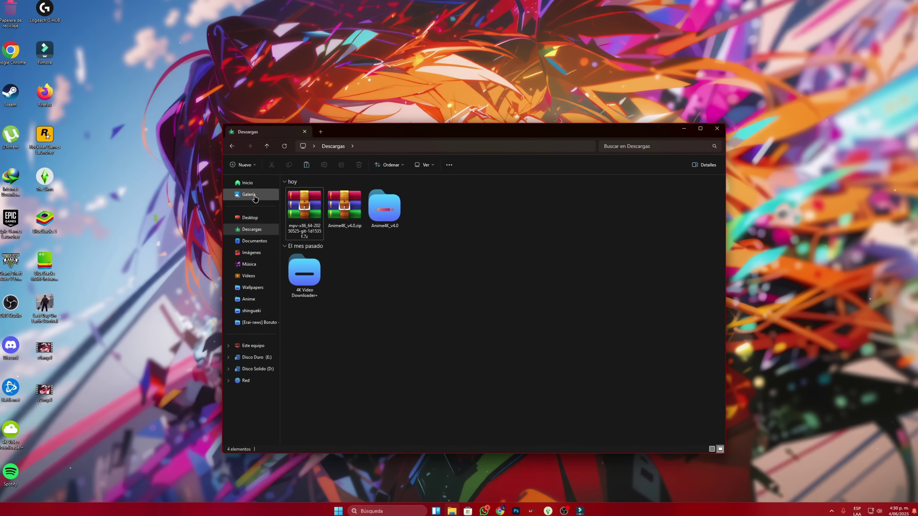
Step: Create a folder named MPV in Descargas and move it to Documentos
{"action": "left_click", "coordinate": [238, 163]}
{"action": "left_click", "coordinate": [246, 175]}
{"action": "type", "text": "MPV"}
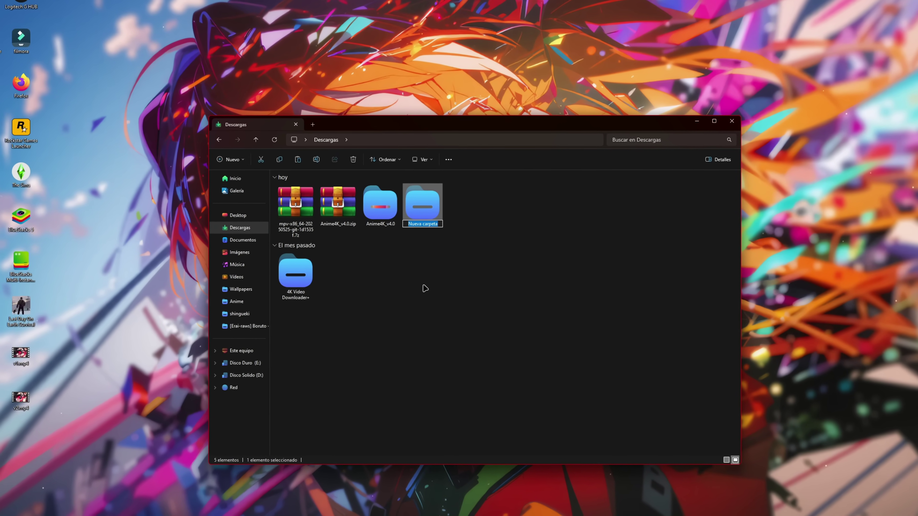
{"action": "key", "text": "Return"}
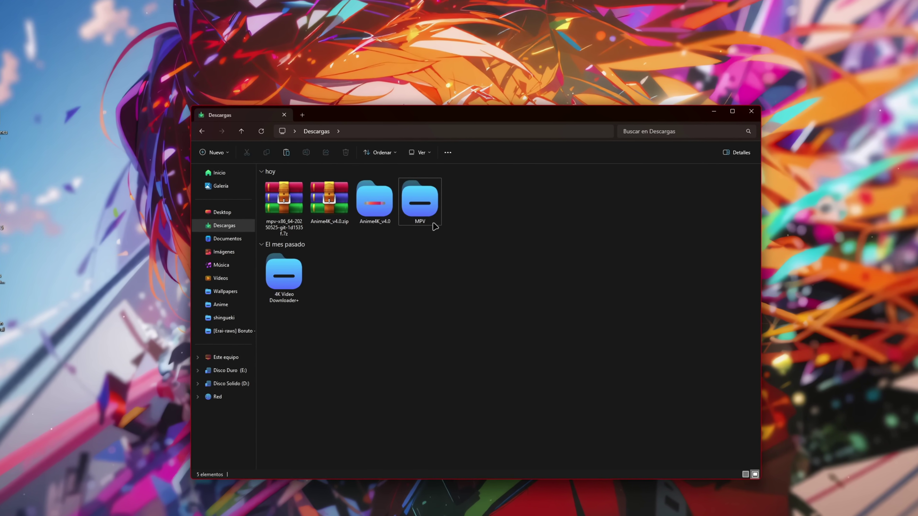
{"action": "left_click_drag", "start_coordinate": [430, 222], "coordinate": [213, 238]}
Step: Extract all contents of the mpv 7z archive into the MPV folder in Documentos
{"action": "left_click", "coordinate": [211, 237]}
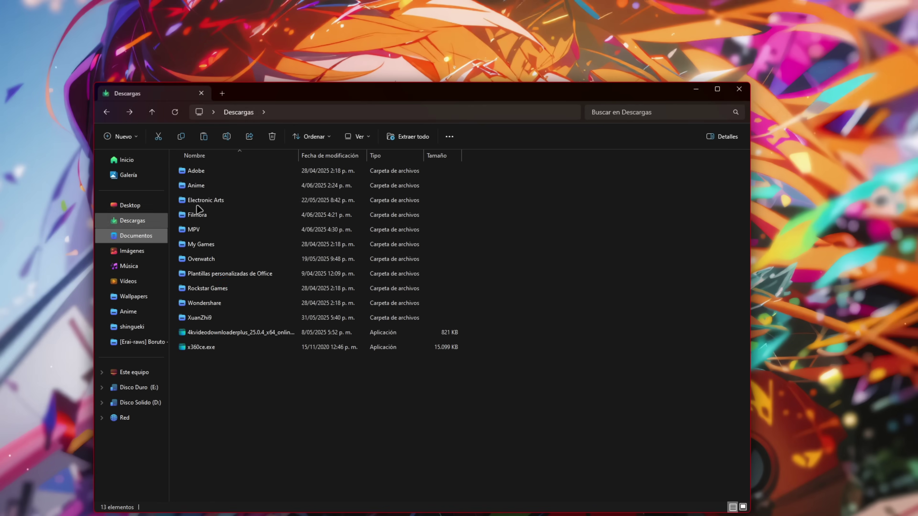
{"action": "double_click", "coordinate": [217, 231]}
{"action": "key", "text": "alt+Tab"}
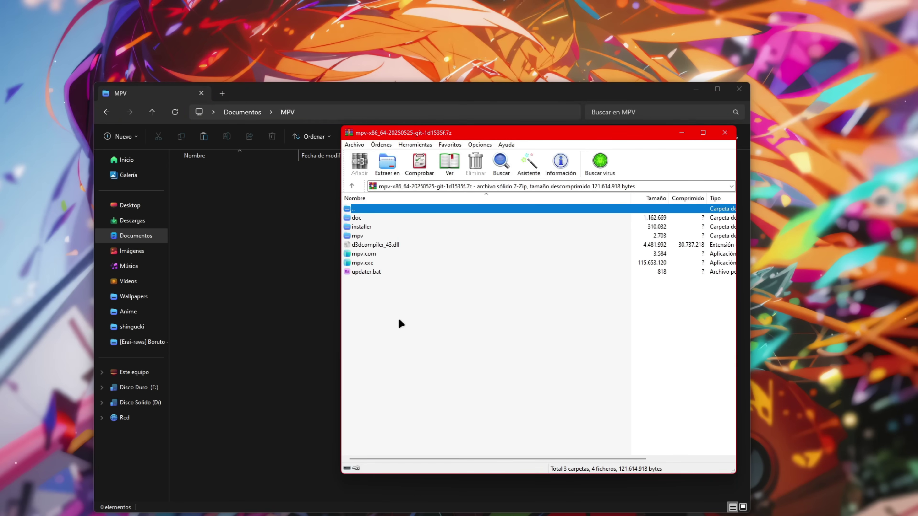
{"action": "left_click_drag", "start_coordinate": [398, 318], "coordinate": [210, 287]}
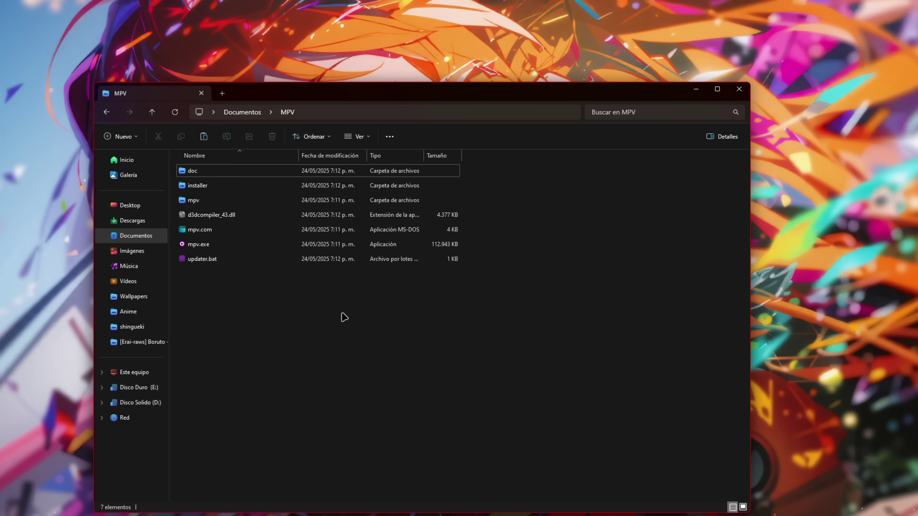
Step: Run mpv-install.bat from the installer folder as administrator, complete the installation, and close the default apps settings
{"action": "left_click", "coordinate": [232, 243]}
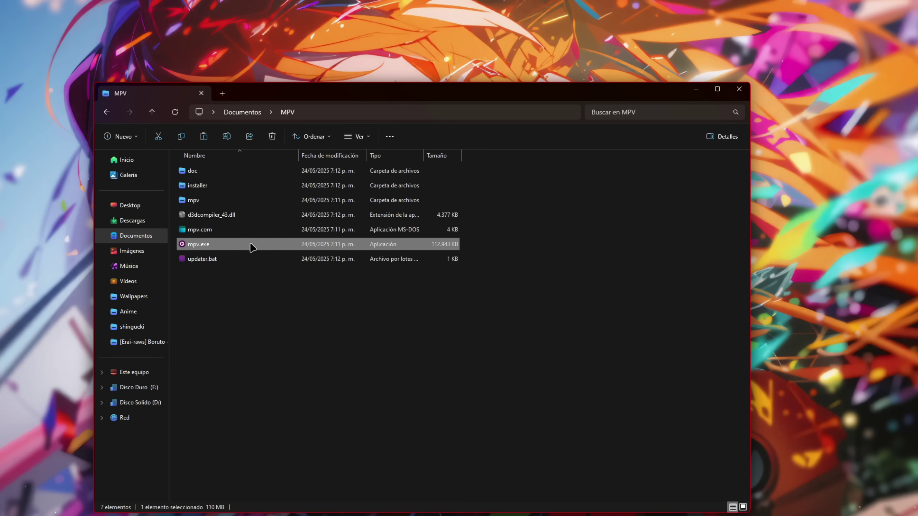
{"action": "double_click", "coordinate": [217, 186]}
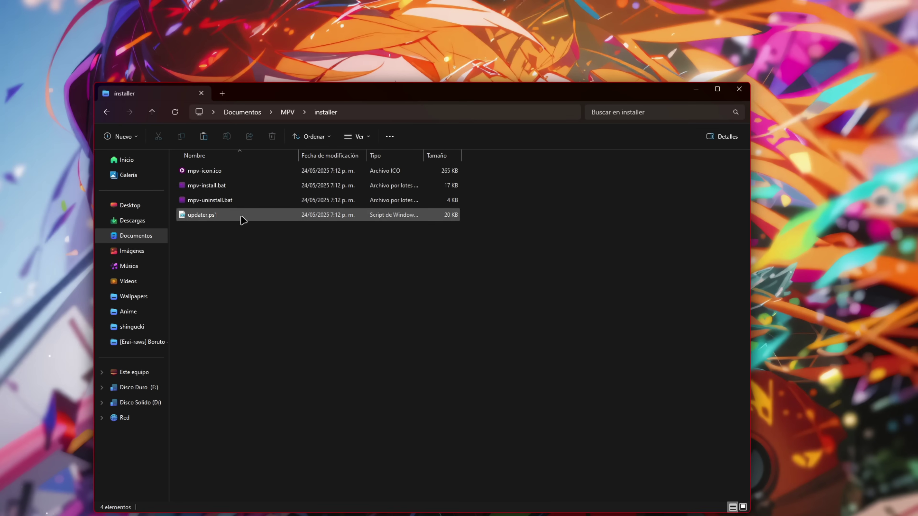
{"action": "left_click", "coordinate": [246, 187]}
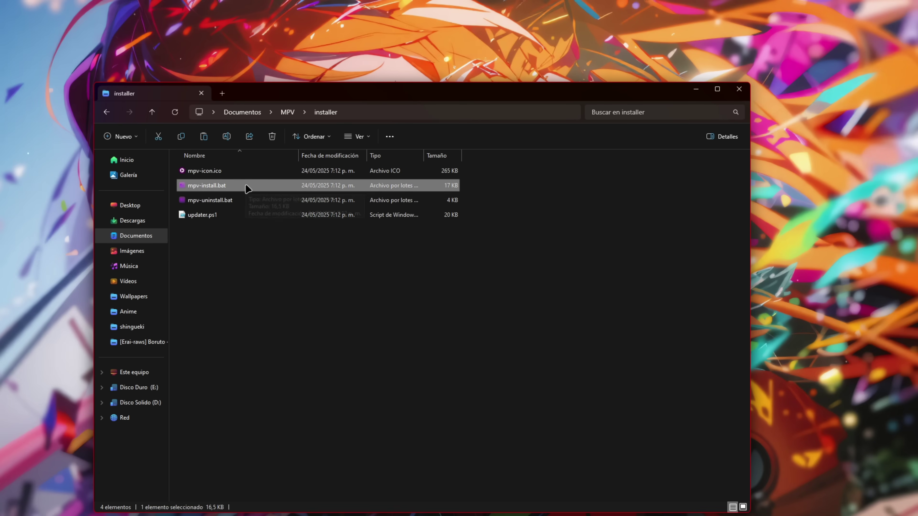
{"action": "right_click", "coordinate": [247, 188]}
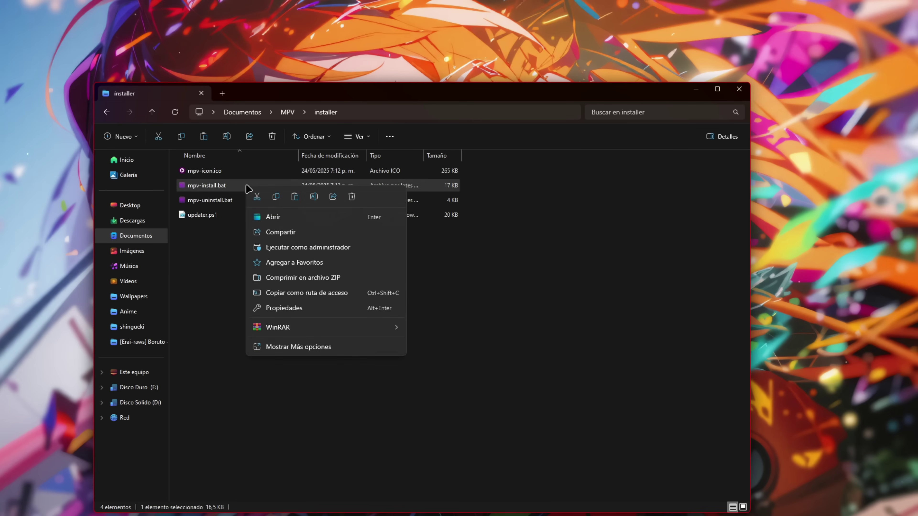
{"action": "left_click", "coordinate": [292, 248]}
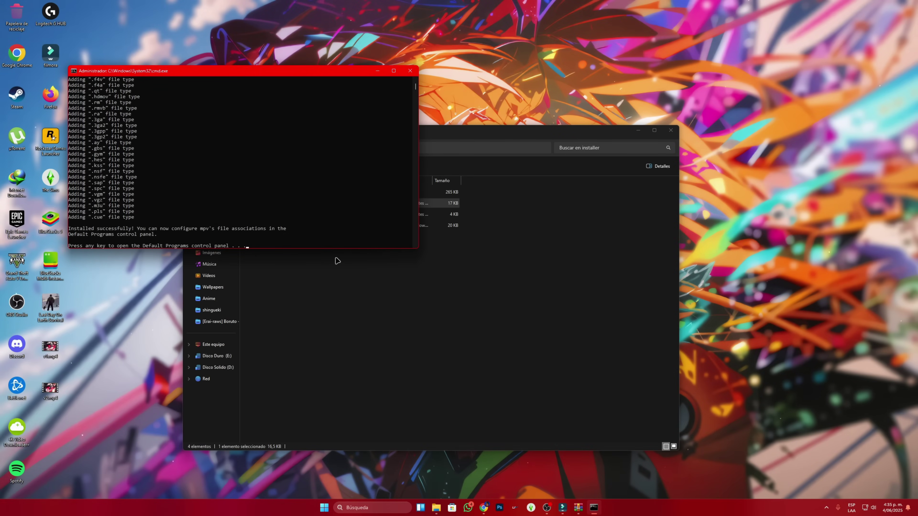
{"action": "key", "text": "Return"}
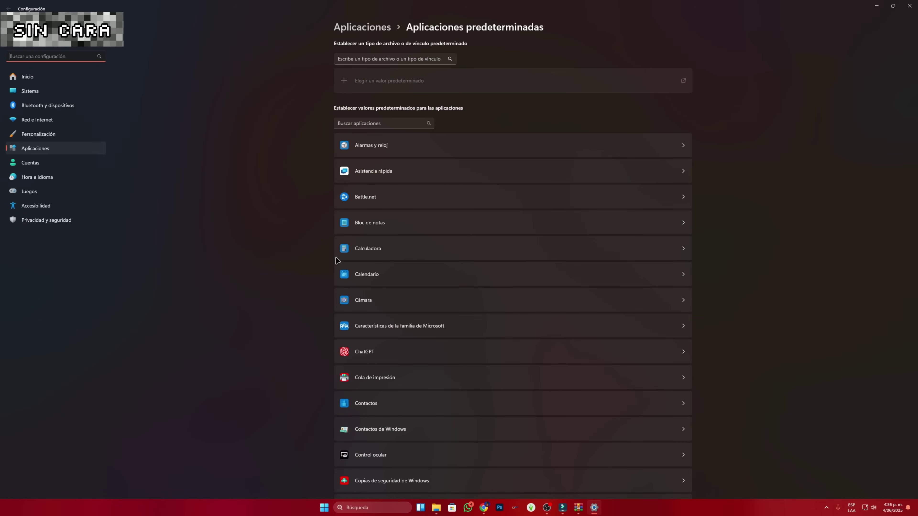
{"action": "left_click", "coordinate": [909, 5]}
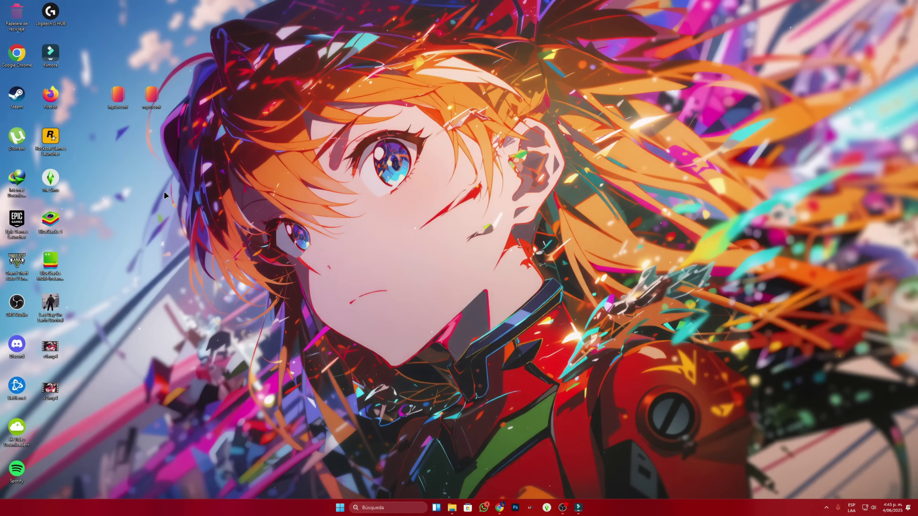
Step: Move input.conf and mpv.conf from the desktop into the mpv subfolder of Documentos\MPV
{"action": "left_click_drag", "start_coordinate": [211, 128], "coordinate": [92, 80]}
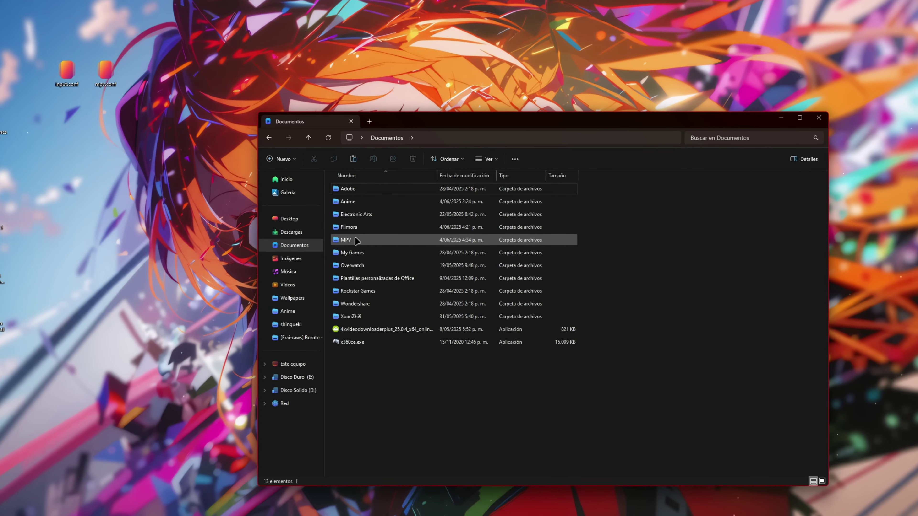
{"action": "double_click", "coordinate": [356, 240]}
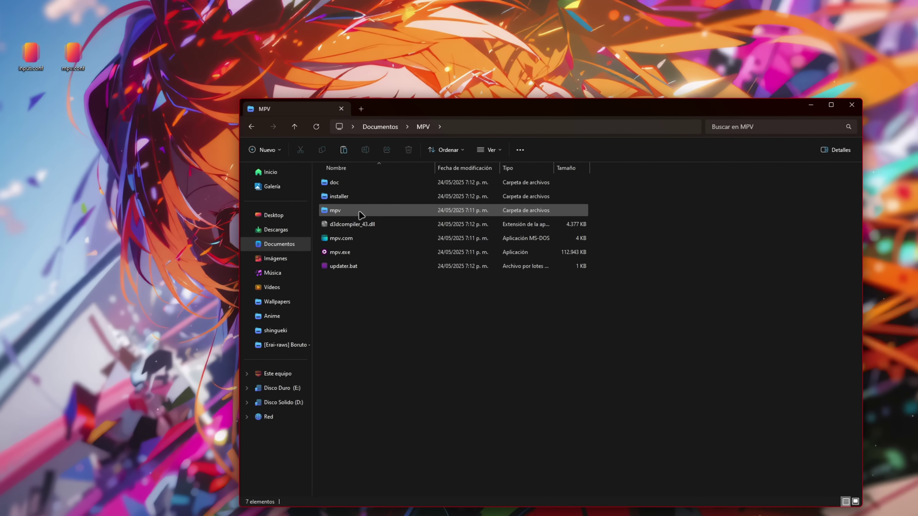
{"action": "double_click", "coordinate": [356, 215]}
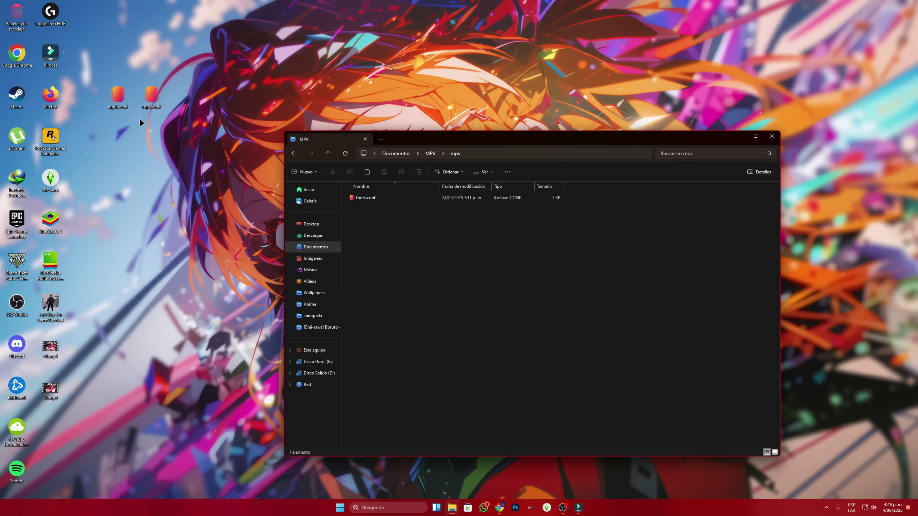
{"action": "left_click_drag", "start_coordinate": [119, 97], "coordinate": [430, 285]}
Step: Create a folder named shaders in the main MPV folder
{"action": "left_click", "coordinate": [293, 153]}
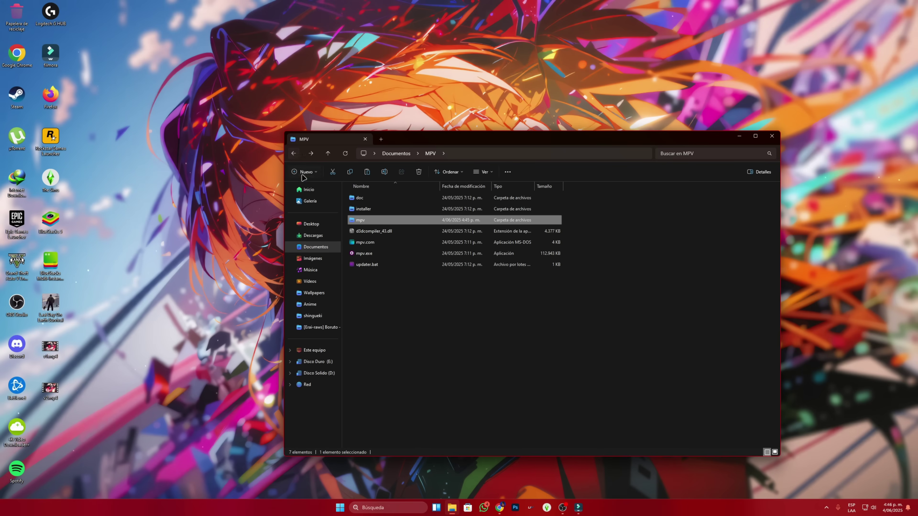
{"action": "left_click", "coordinate": [380, 295]}
{"action": "left_click", "coordinate": [306, 172]}
{"action": "left_click", "coordinate": [311, 191]}
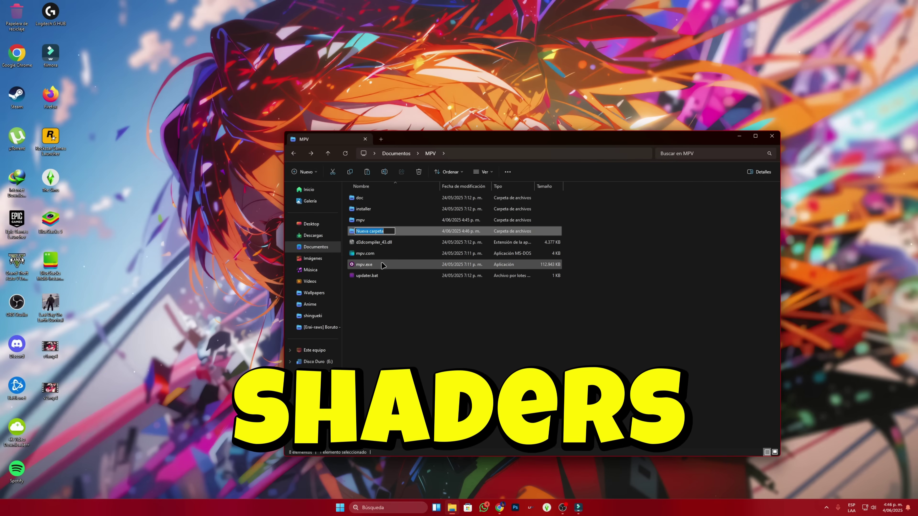
{"action": "type", "text": "shaders"}
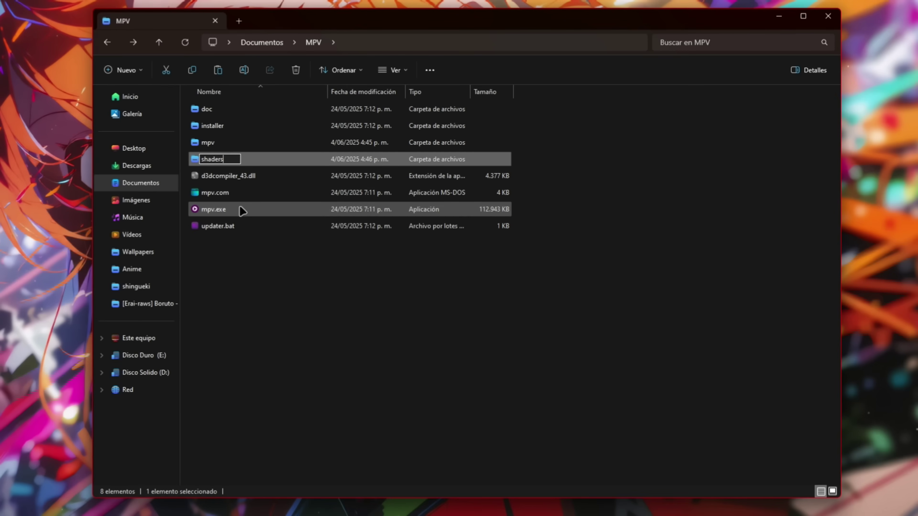
{"action": "key", "text": "Return"}
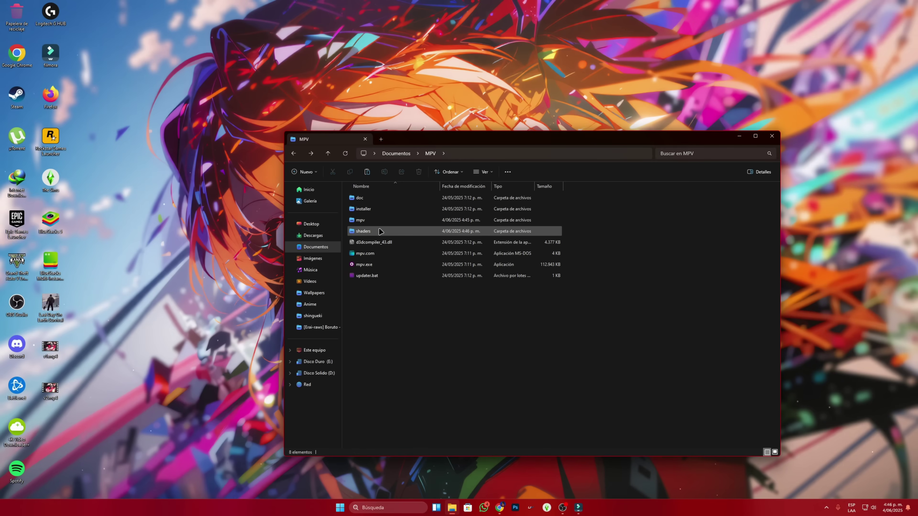
Step: Move all the GLSL files from the Anime4K_v4.0 folder in Descargas into the shaders folder of Documentos\MPV
{"action": "double_click", "coordinate": [235, 160]}
{"action": "left_click", "coordinate": [380, 139]}
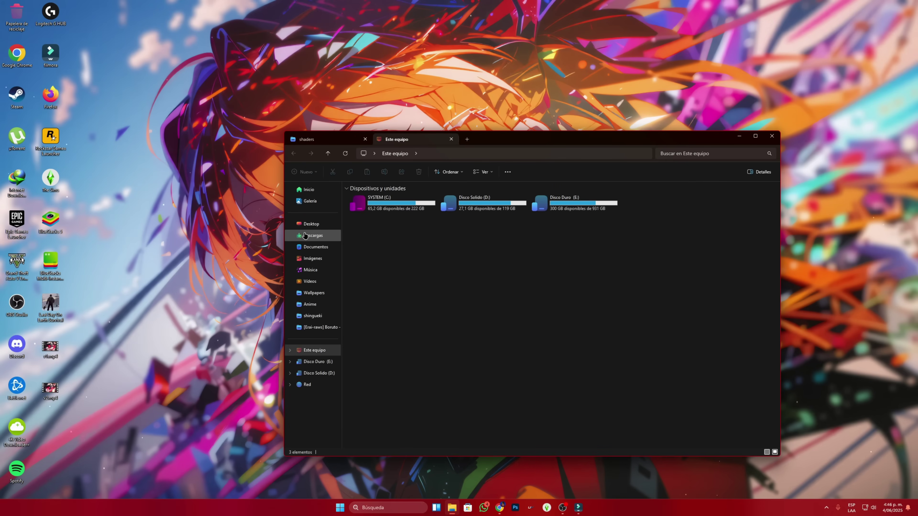
{"action": "left_click", "coordinate": [313, 236]}
{"action": "double_click", "coordinate": [443, 216]}
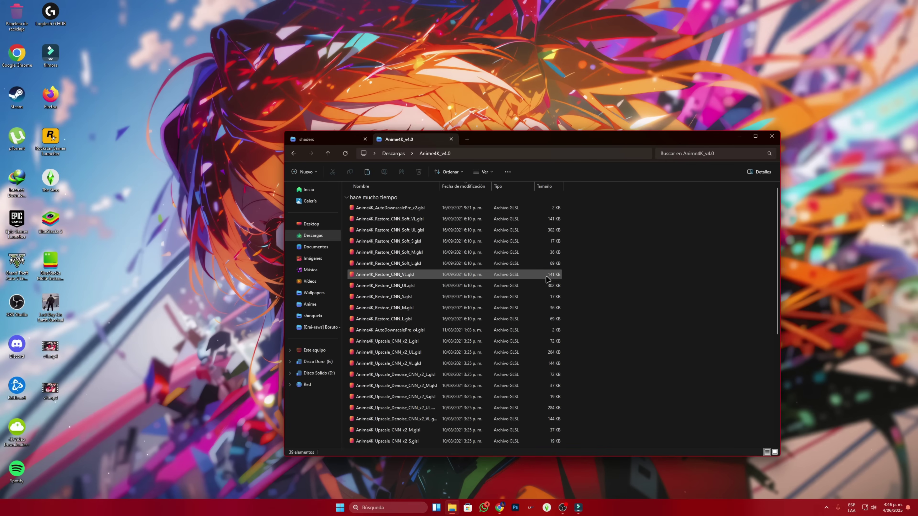
{"action": "key", "text": "ctrl+a"}
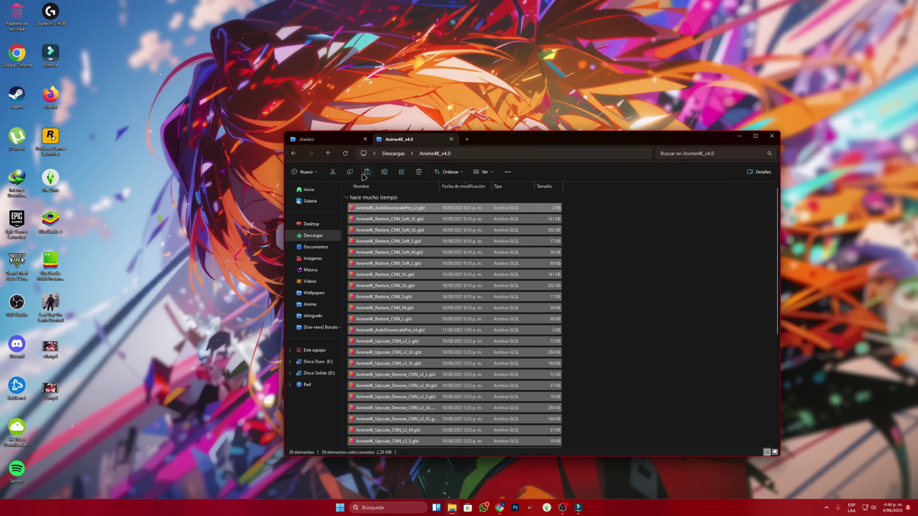
{"action": "left_click", "coordinate": [332, 172]}
{"action": "left_click", "coordinate": [330, 139]}
{"action": "left_click", "coordinate": [366, 172]}
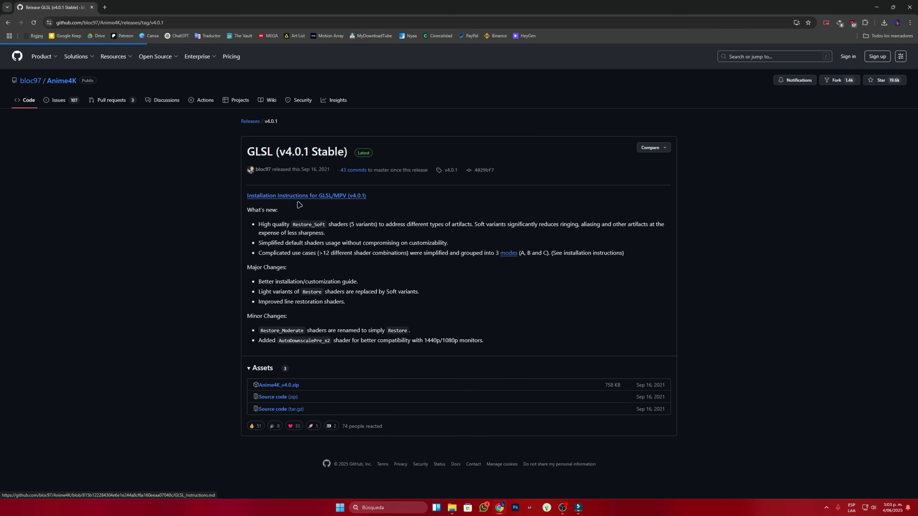
Step: Copy the code block of optimized shaders for lower-end GPUs from the Anime4K GLSL_Instructions.md page on GitHub
{"action": "scroll", "coordinate": [235, 230], "scroll_direction": "down", "scroll_amount": 1}
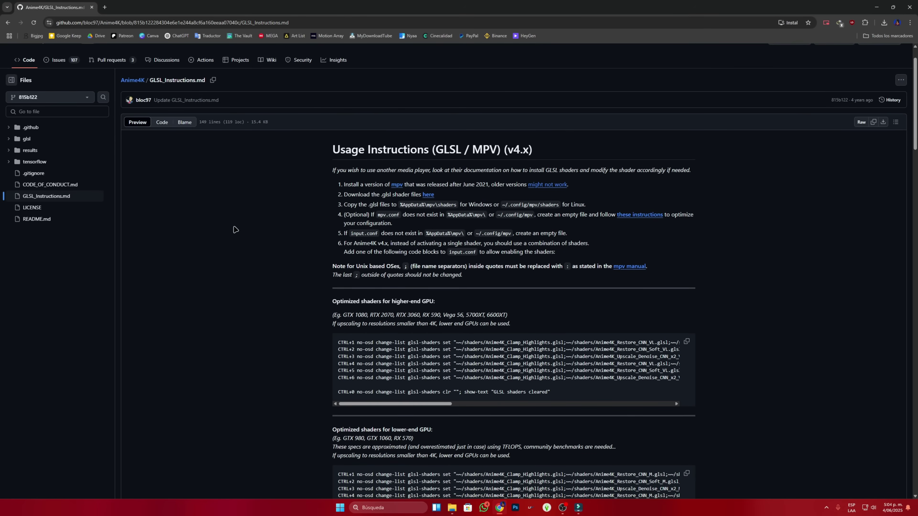
{"action": "scroll", "coordinate": [235, 230], "scroll_direction": "down", "scroll_amount": 3}
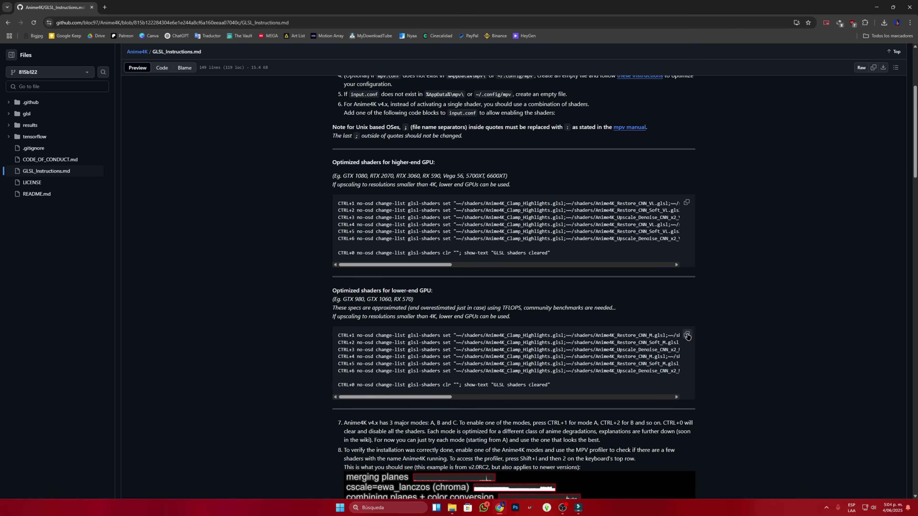
{"action": "left_click", "coordinate": [687, 335]}
Step: Switch to File Explorer and open input.conf from the mpv subfolder of Documentos\MPV with Bloc de notas, for this time only
{"action": "left_click", "coordinate": [451, 508]}
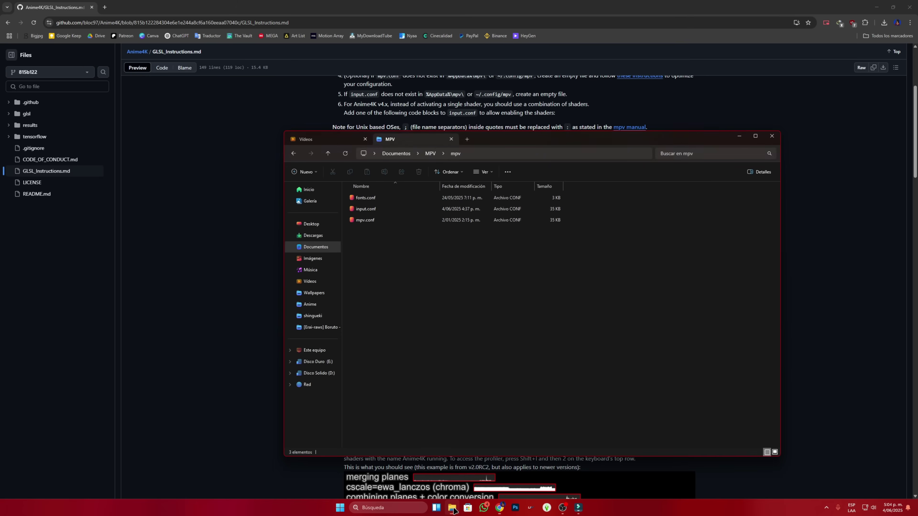
{"action": "left_click", "coordinate": [314, 246]}
{"action": "double_click", "coordinate": [366, 243]}
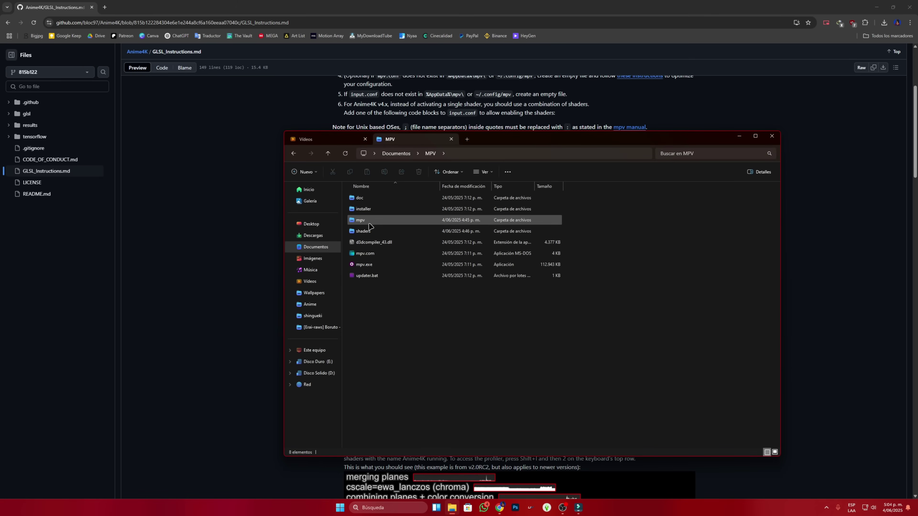
{"action": "double_click", "coordinate": [372, 220]}
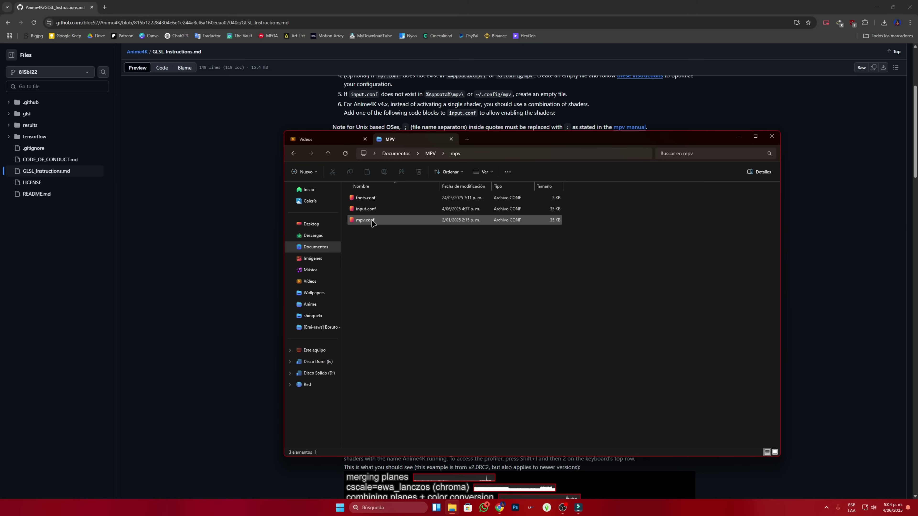
{"action": "left_click", "coordinate": [382, 211]}
{"action": "double_click", "coordinate": [384, 211]}
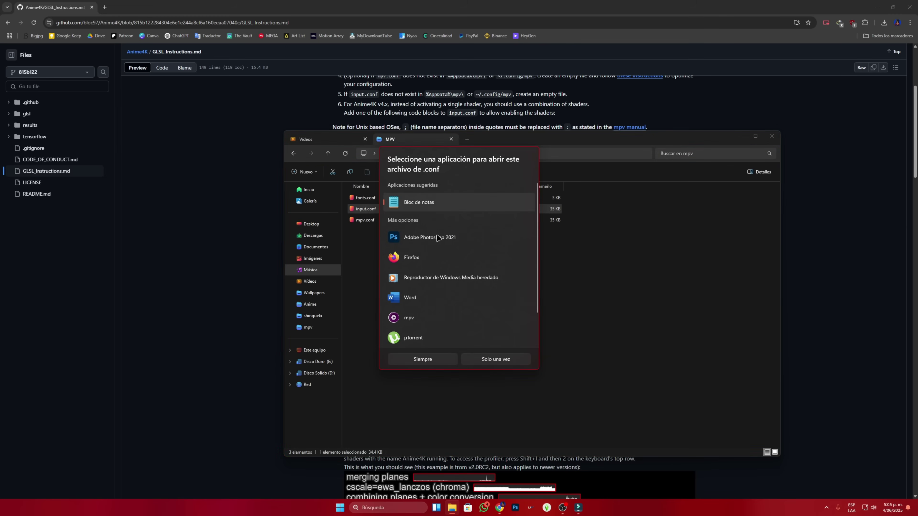
{"action": "left_click", "coordinate": [492, 359]}
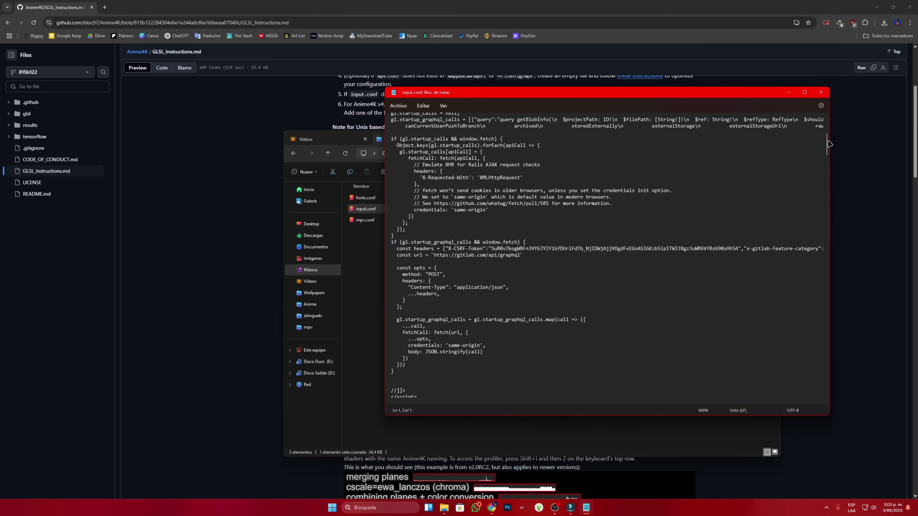
Step: Paste the copied shader code block on a new line at the end of input.conf, save the file and close it
{"action": "left_click_drag", "start_coordinate": [827, 144], "coordinate": [827, 398]}
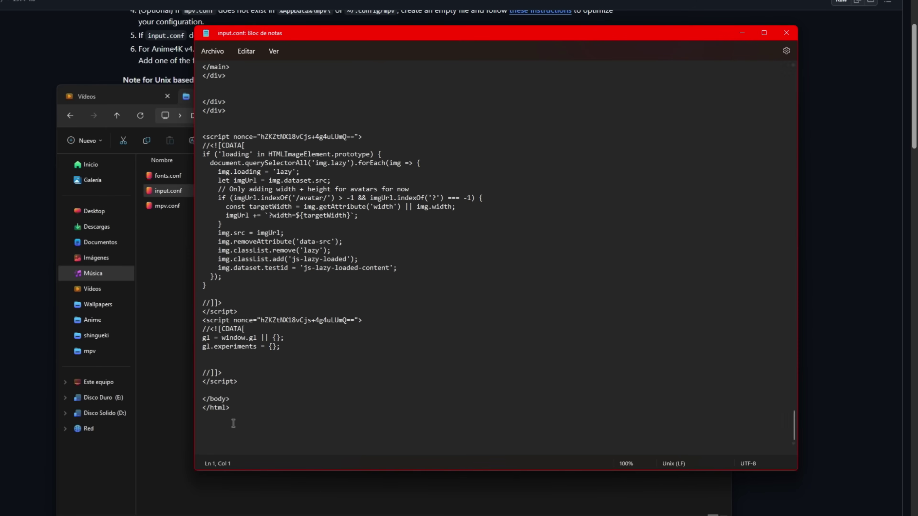
{"action": "key", "text": "Return"}
{"action": "key", "text": "ctrl+v"}
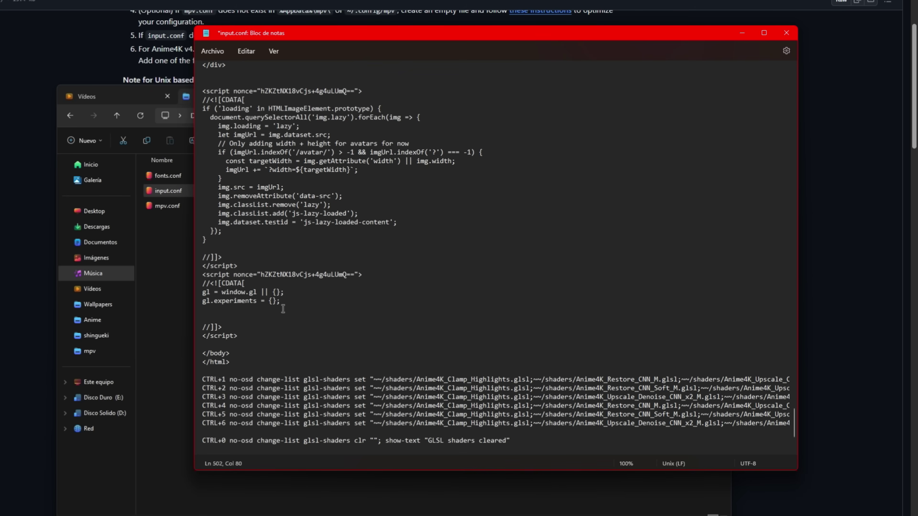
{"action": "left_click", "coordinate": [212, 51]}
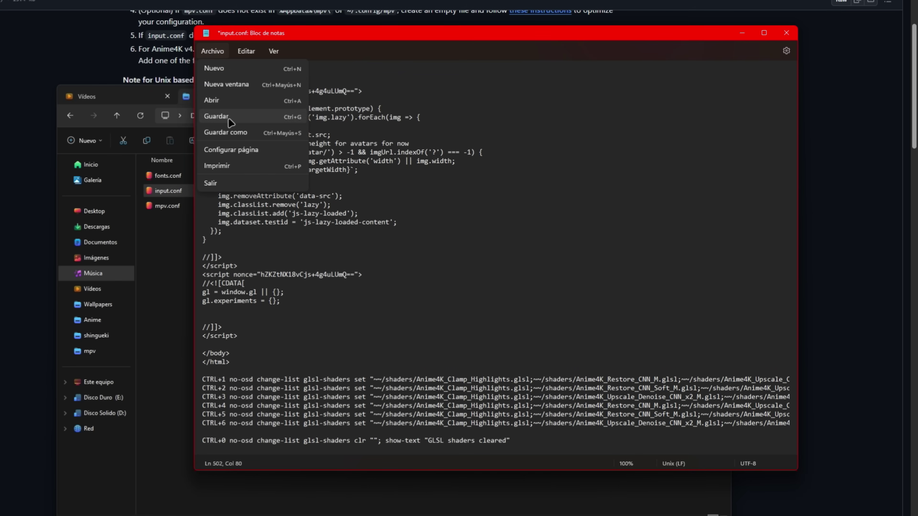
{"action": "left_click", "coordinate": [228, 118]}
{"action": "left_click", "coordinate": [825, 93]}
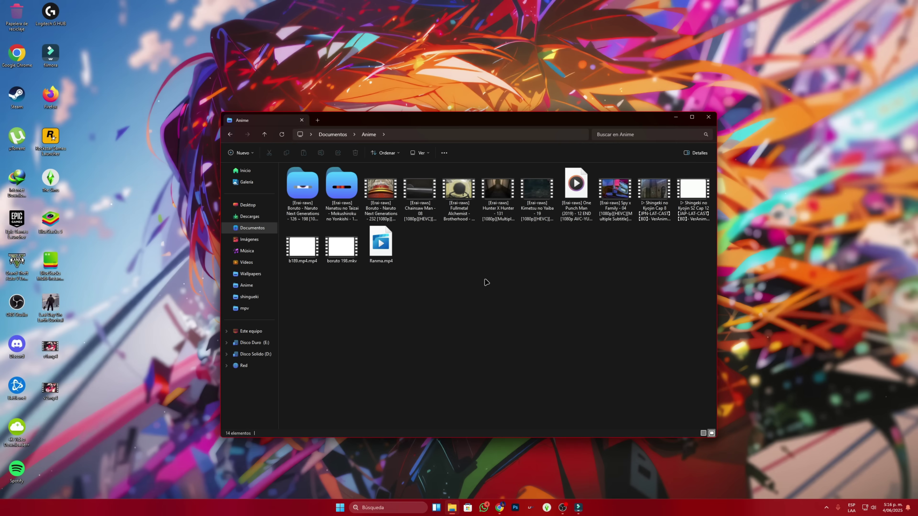
Step: Play the Kimetsu no Yaiba episode from the Documentos\Anime folder with mpv
{"action": "left_click", "coordinate": [536, 197]}
{"action": "right_click", "coordinate": [536, 198]}
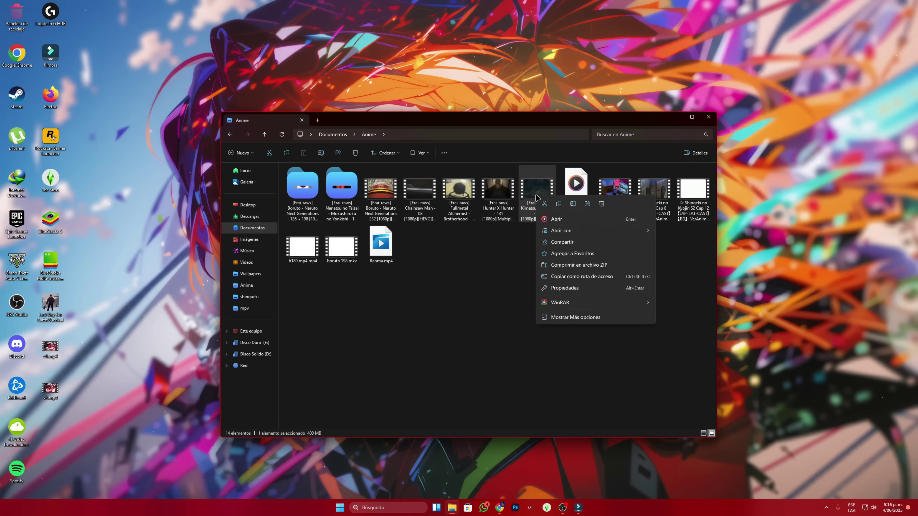
{"action": "mouse_move", "coordinate": [565, 231]}
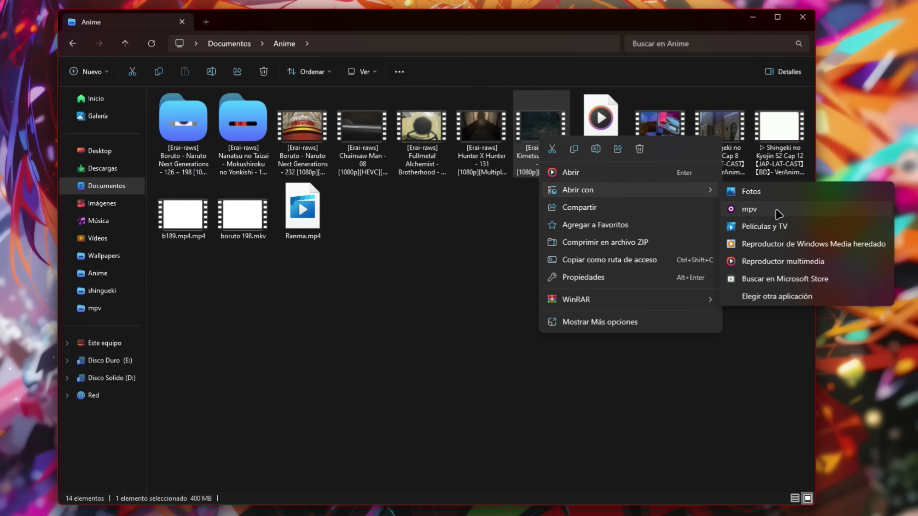
{"action": "left_click", "coordinate": [750, 209]}
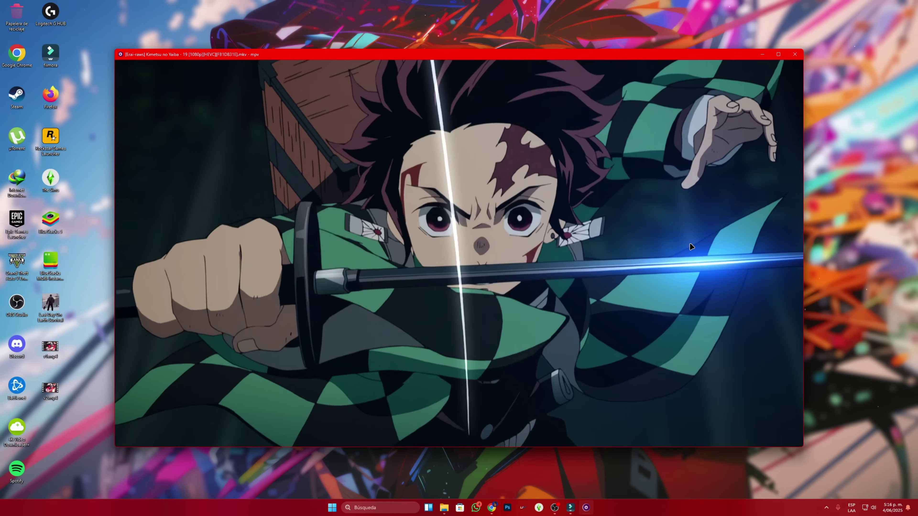
{"action": "key", "text": "m"}
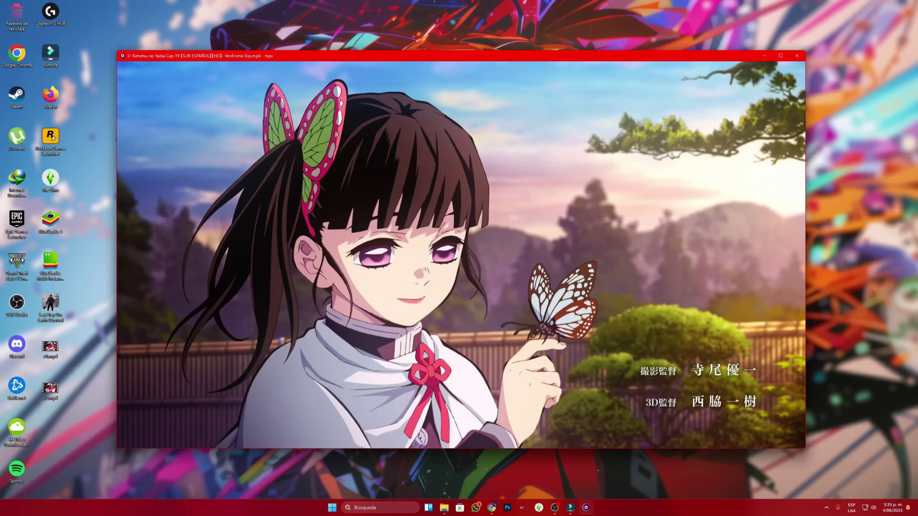
Step: Activate the fourth Anime4K shader preset on the playing episode and open Administrador de tareas to check the GPU usage
{"action": "key", "text": "ctrl+4"}
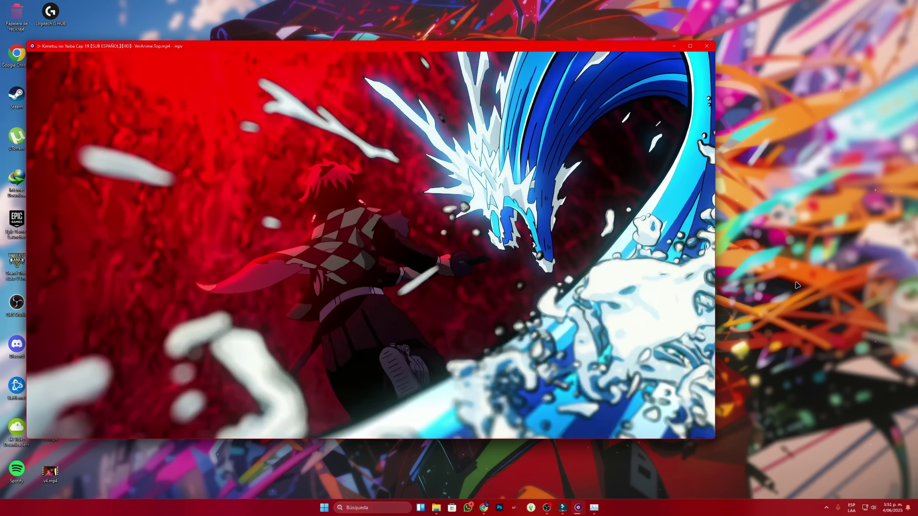
{"action": "key", "text": "ctrl+shift+Escape"}
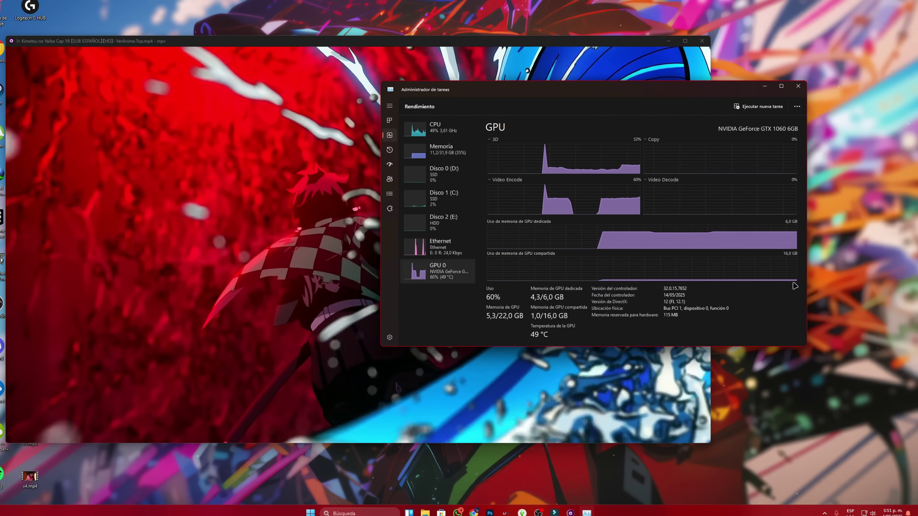